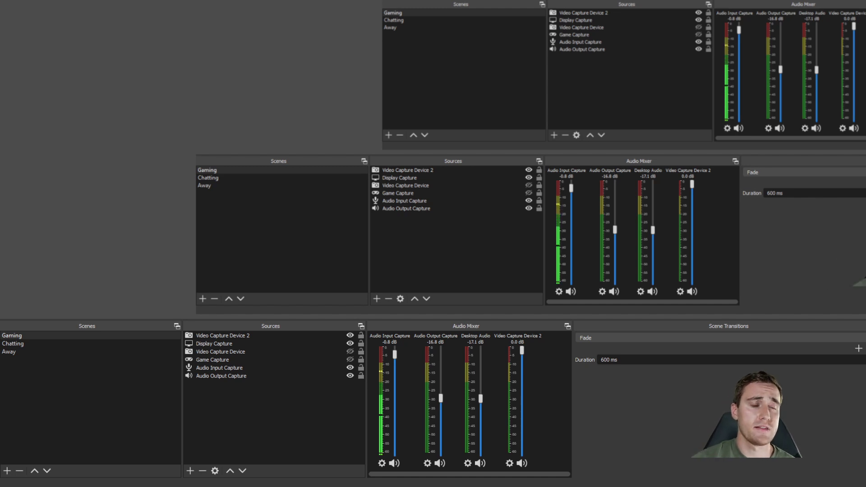
- Open the Add Source menu for the Gaming scene's Sources panel
{"action": "left_click", "coordinate": [190, 470]}
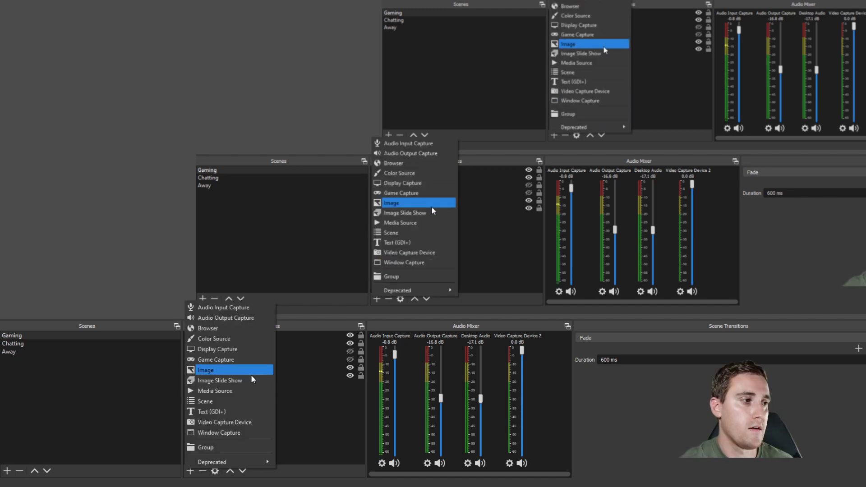
- Create Audio Input Capture 3, check its device list, then cancel its properties
{"action": "left_click", "coordinate": [270, 308]}
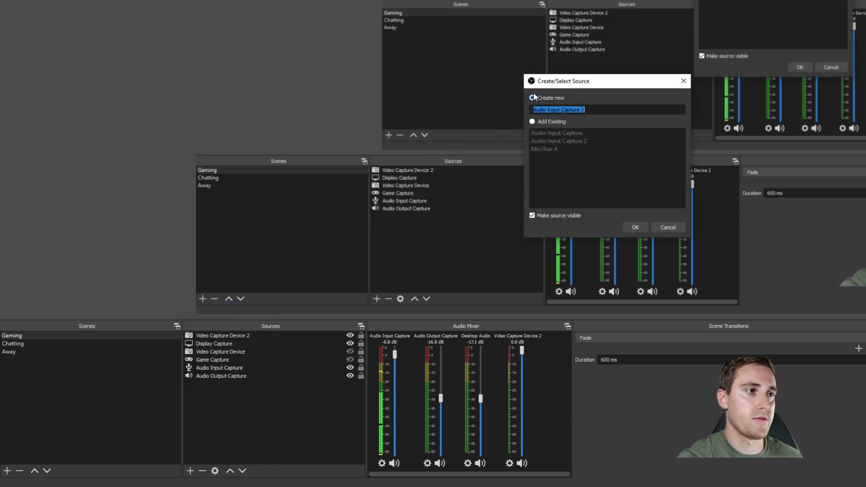
{"action": "left_click", "coordinate": [635, 227]}
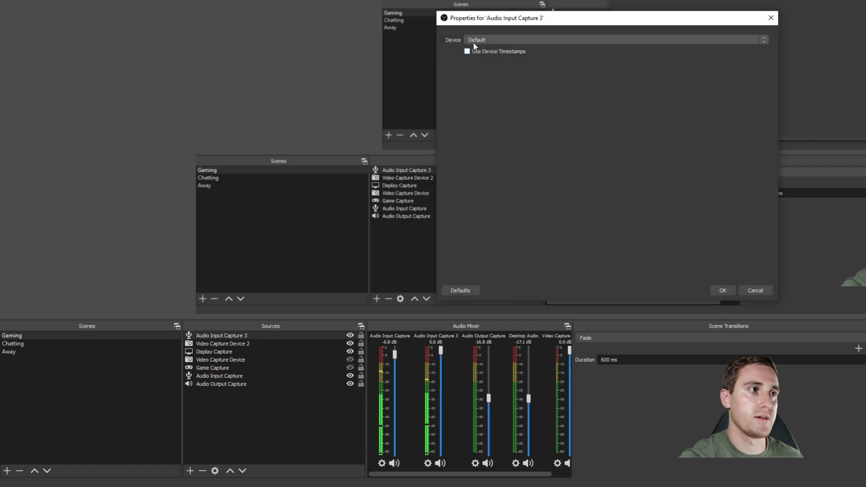
{"action": "left_click", "coordinate": [562, 40]}
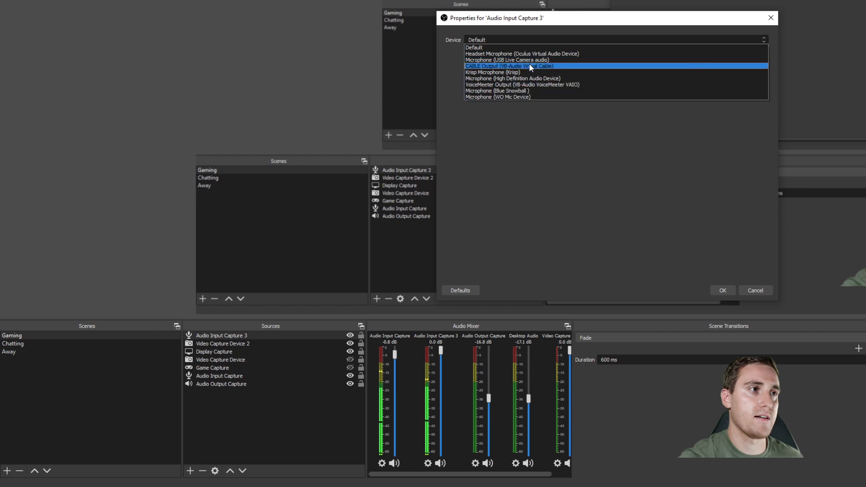
{"action": "left_click", "coordinate": [761, 290]}
{"action": "left_click", "coordinate": [760, 290]}
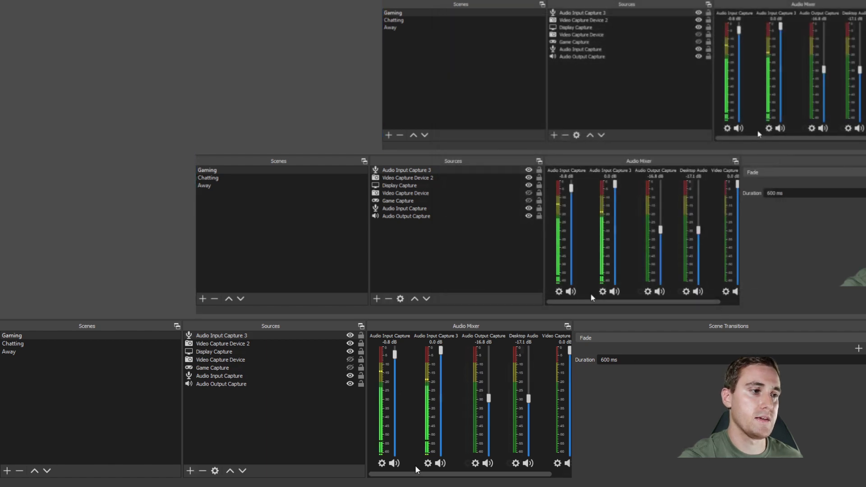
- Create Audio Output Capture 2 and view its available output devices
{"action": "left_click", "coordinate": [190, 470]}
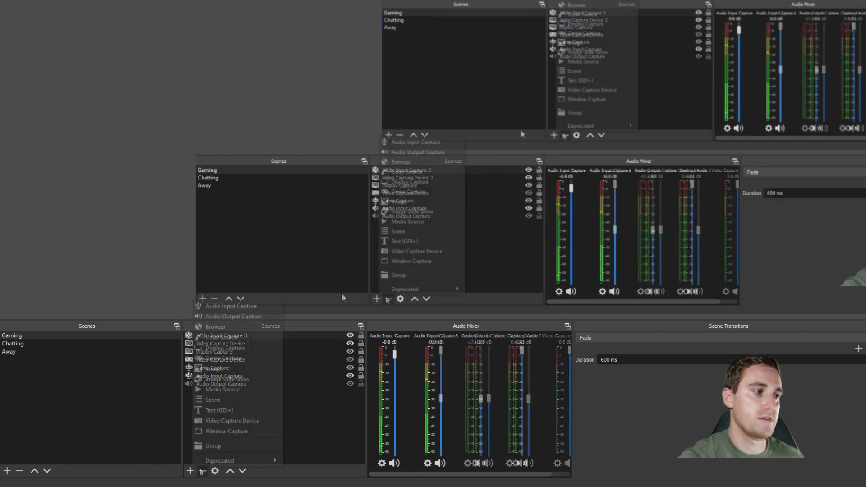
{"action": "left_click", "coordinate": [247, 320]}
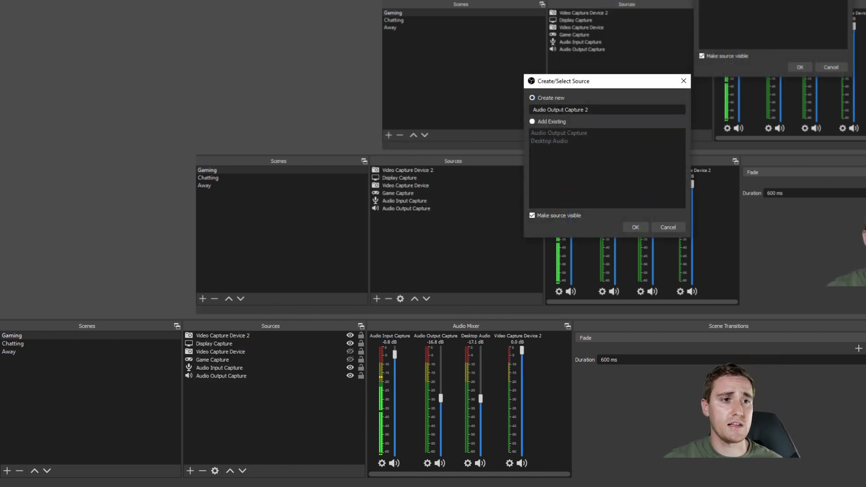
{"action": "left_click", "coordinate": [644, 224]}
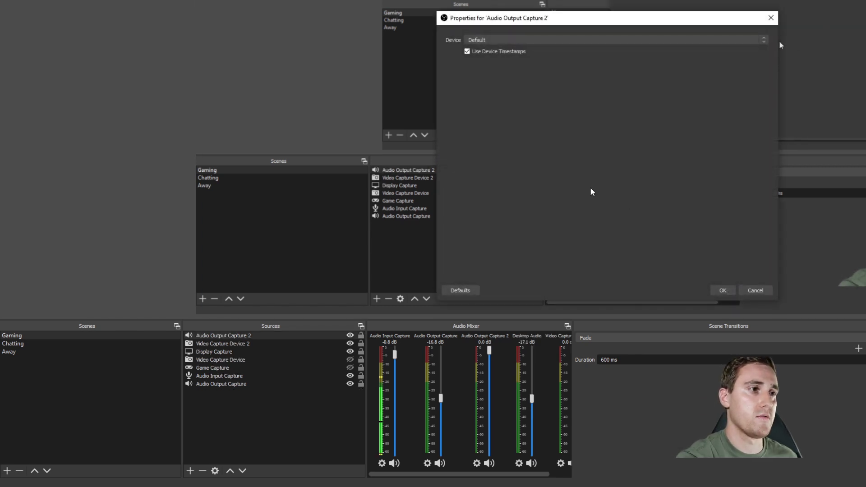
{"action": "left_click", "coordinate": [519, 42]}
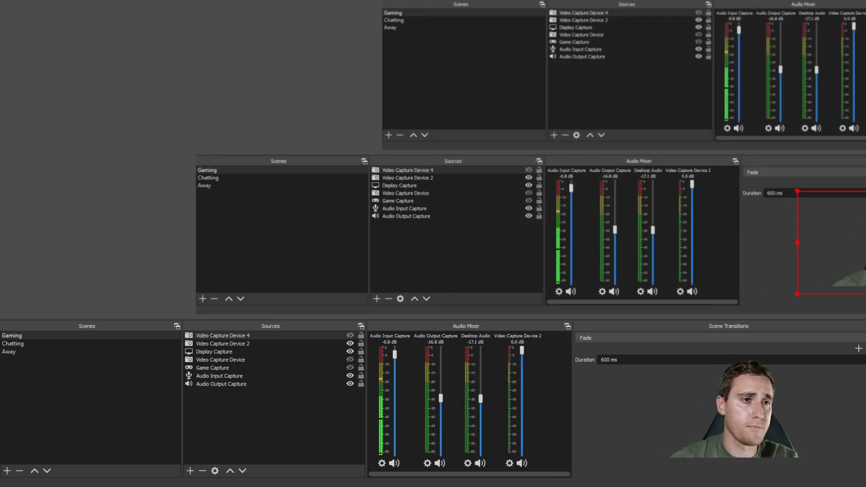
- Switch the audio mixer to horizontal layout, then back to vertical layout
{"action": "right_click", "coordinate": [542, 400]}
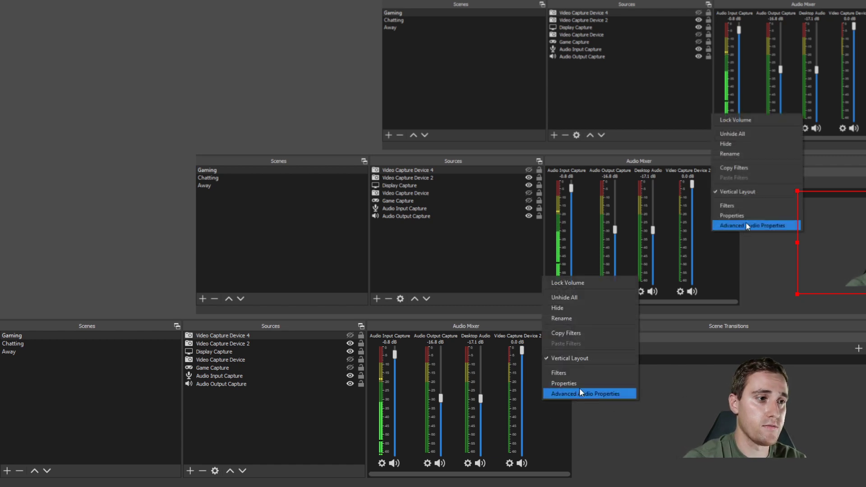
{"action": "left_click", "coordinate": [587, 358]}
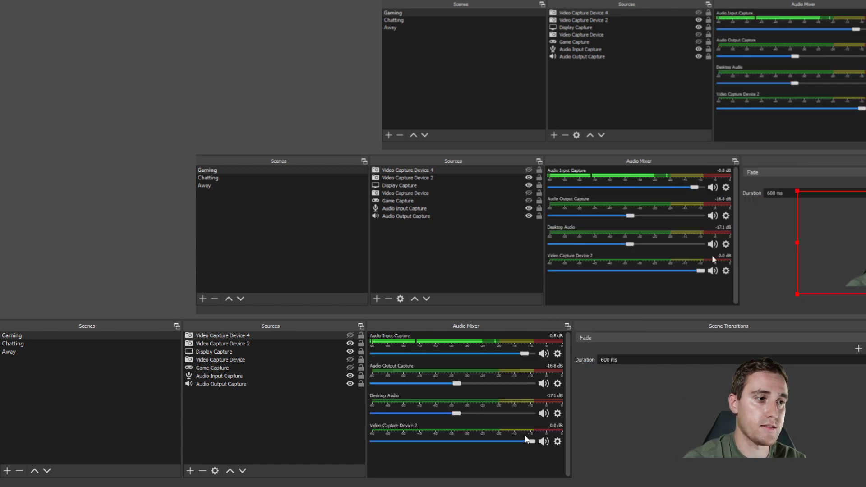
{"action": "right_click", "coordinate": [453, 472]}
{"action": "left_click", "coordinate": [456, 469]}
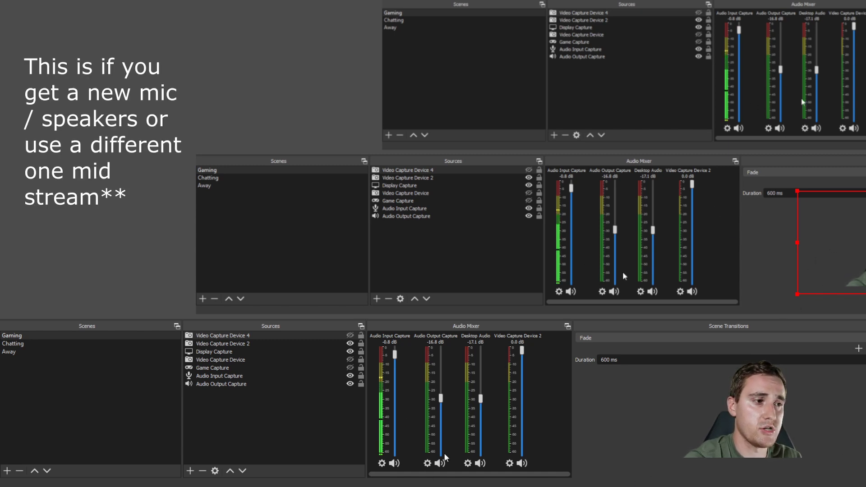
- Check the Audio Input Capture device, keeping Krisp Microphone, and close without changes
{"action": "left_click", "coordinate": [382, 464]}
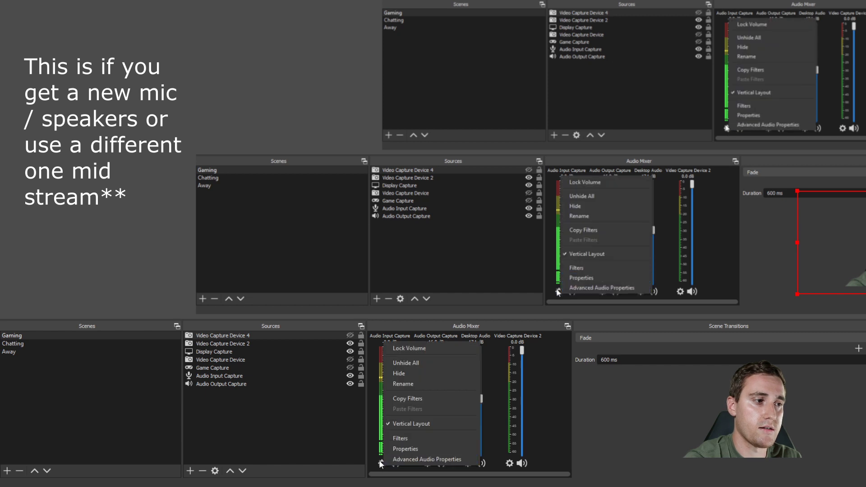
{"action": "left_click", "coordinate": [406, 449]}
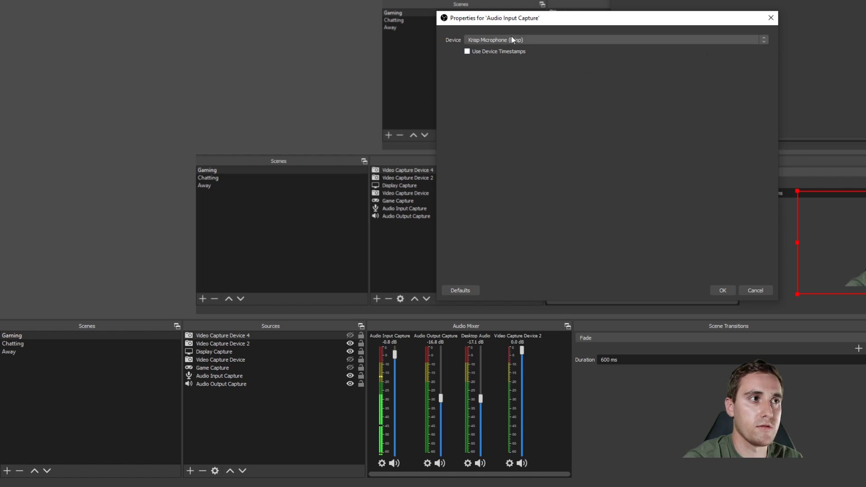
{"action": "left_click", "coordinate": [579, 40]}
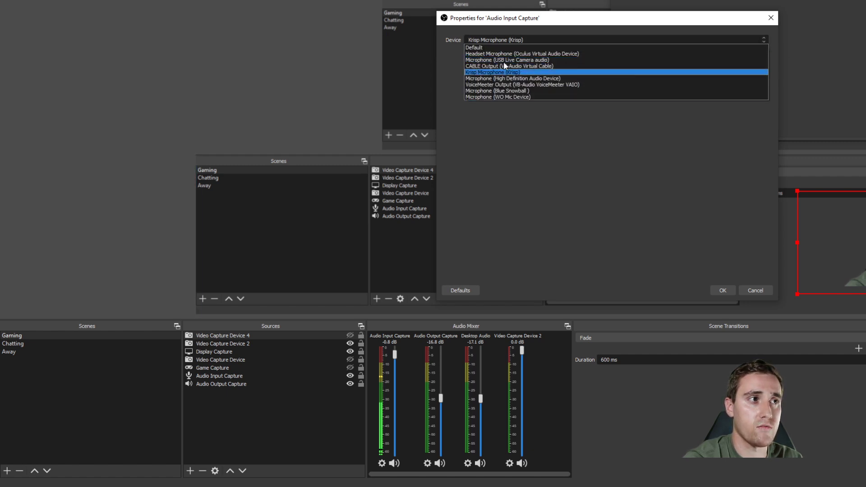
{"action": "left_click", "coordinate": [762, 291]}
{"action": "left_click", "coordinate": [762, 291]}
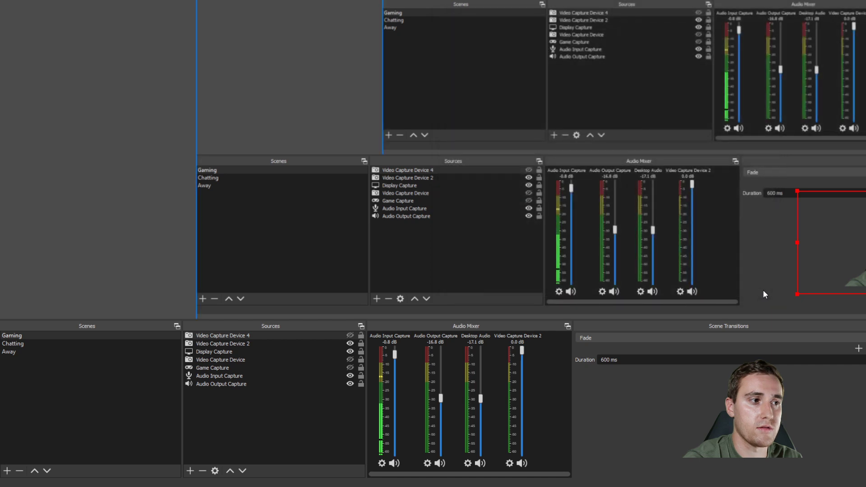
{"action": "left_click", "coordinate": [190, 470]}
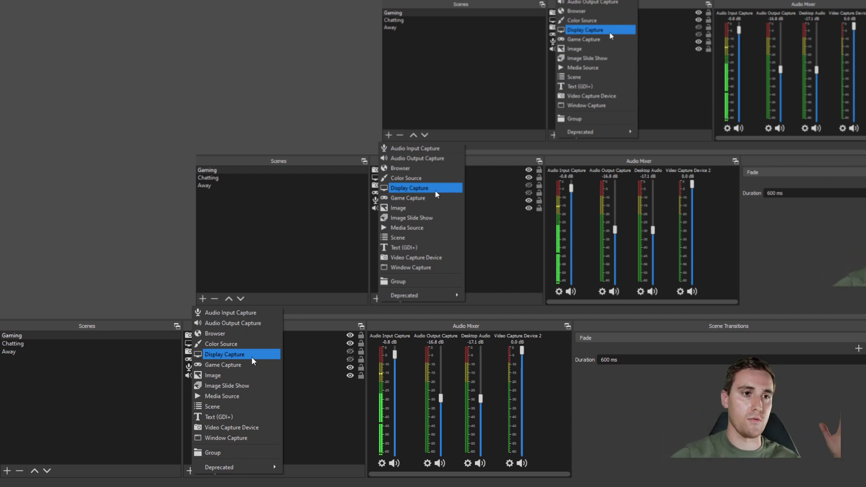
{"action": "left_click", "coordinate": [234, 364]}
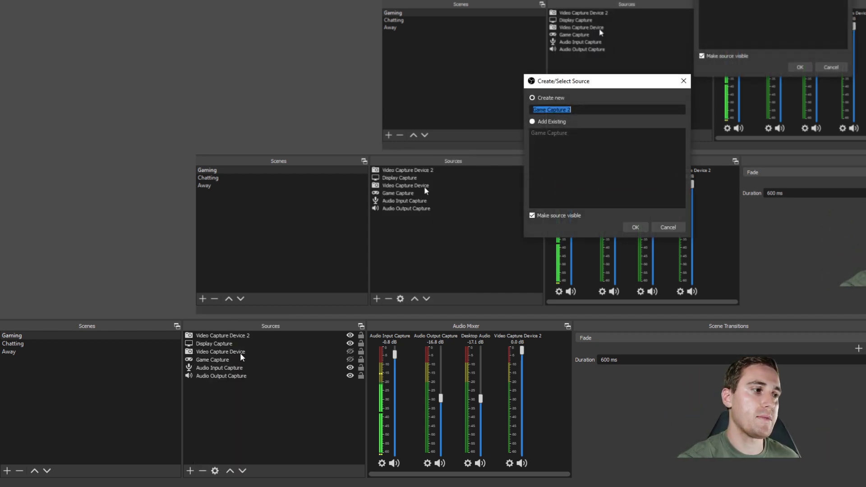
{"action": "left_click", "coordinate": [635, 227]}
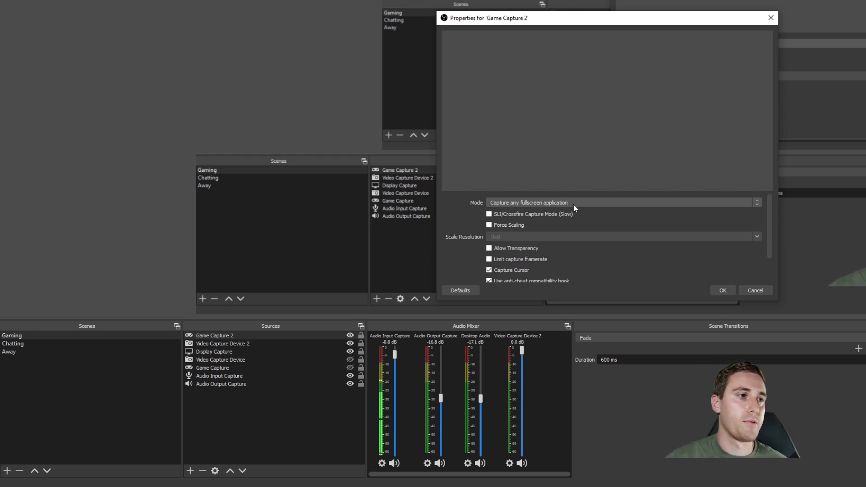
{"action": "left_click", "coordinate": [724, 289]}
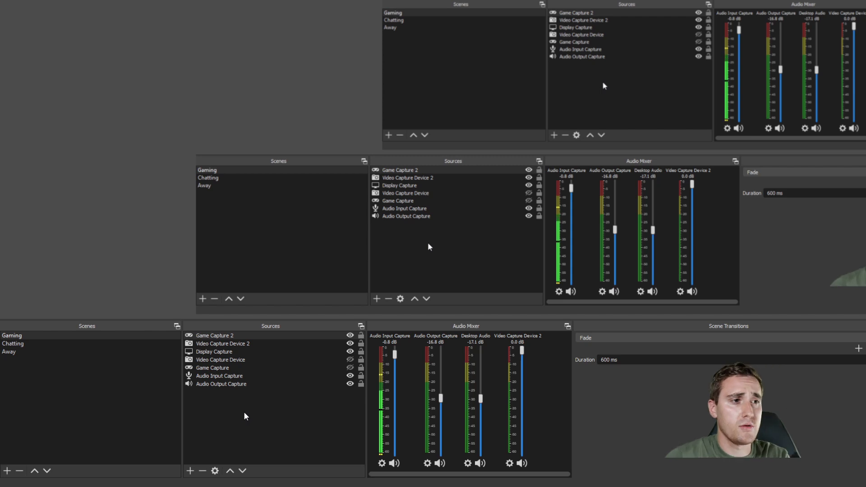
{"action": "right_click", "coordinate": [230, 334]}
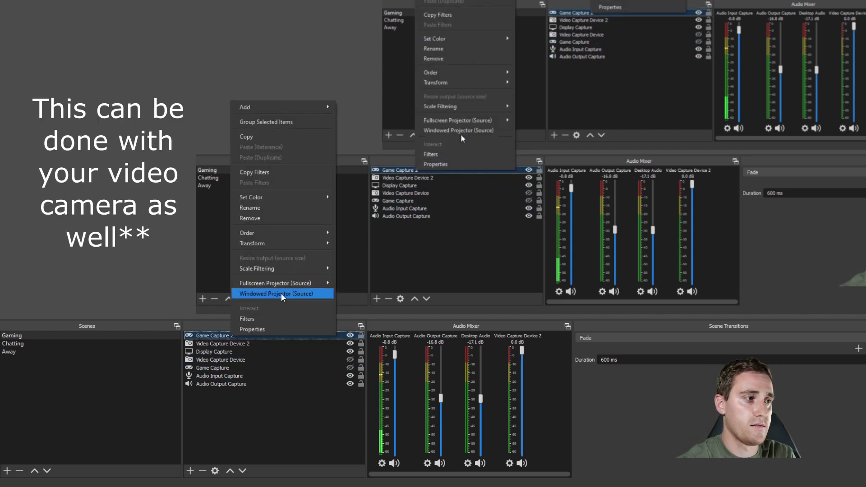
{"action": "mouse_move", "coordinate": [291, 233]}
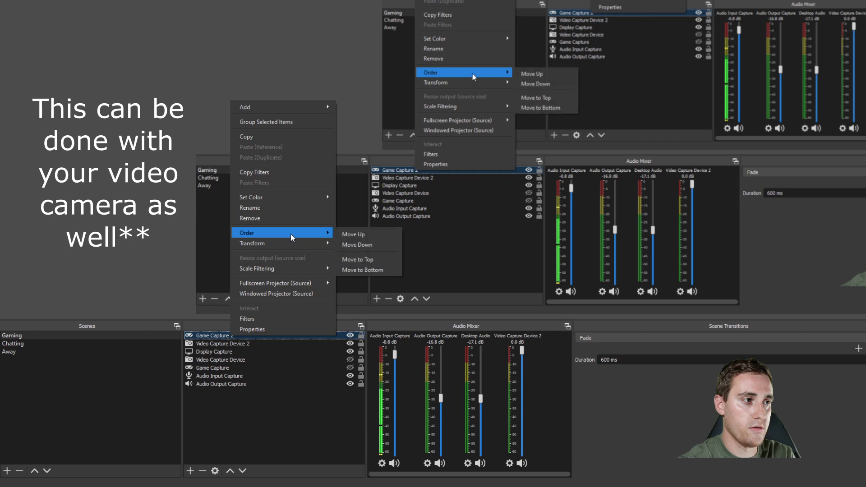
{"action": "left_click", "coordinate": [377, 262]}
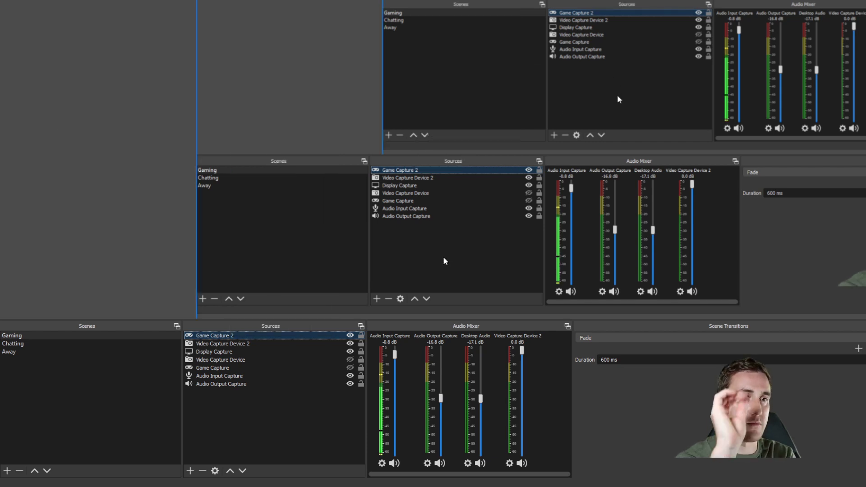
{"action": "key", "text": "Delete"}
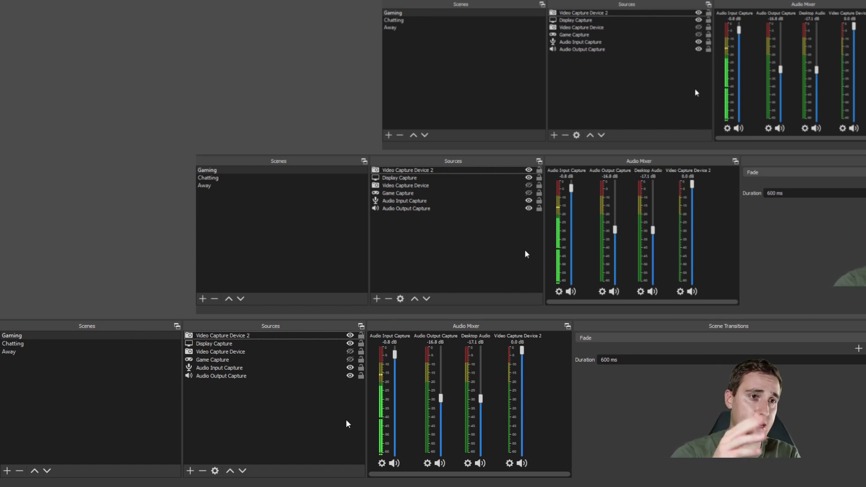
- Hide the Video Capture Device 2 webcam source in the Gaming scene
{"action": "left_click", "coordinate": [346, 344]}
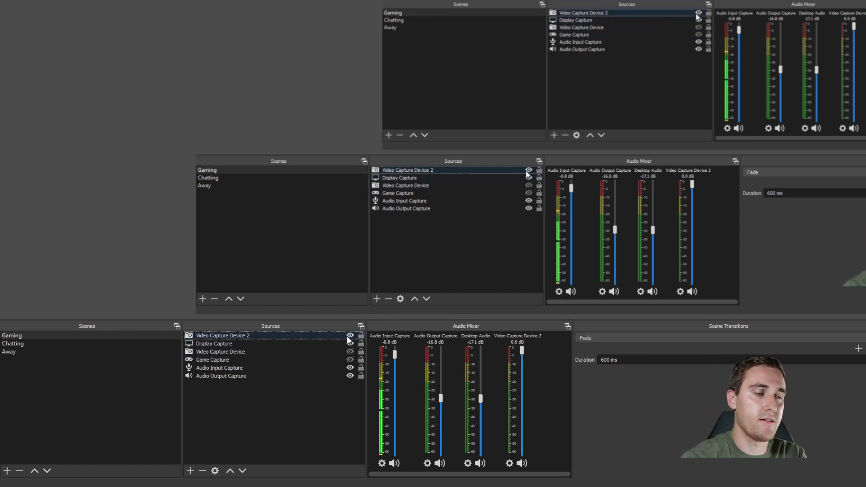
{"action": "left_click", "coordinate": [350, 335]}
{"action": "left_click", "coordinate": [302, 376]}
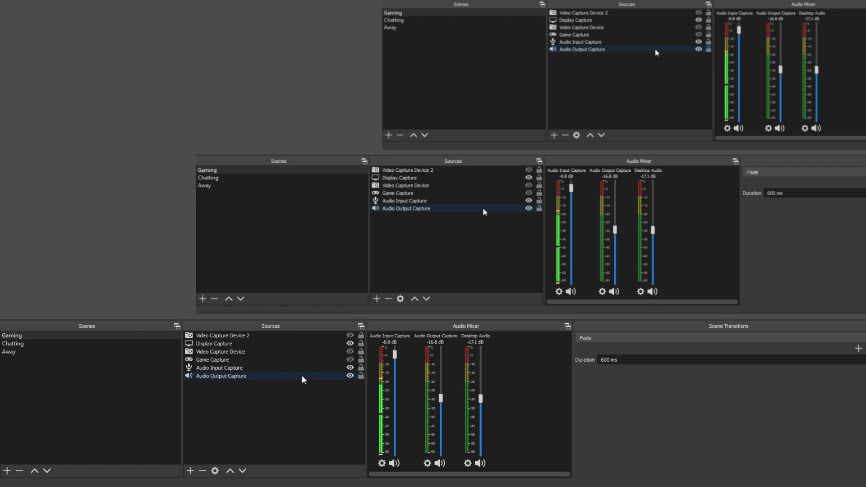
- Add Video Capture Device 4 using EOS Webcam Utility, shrunk into the lower right
{"action": "left_click", "coordinate": [190, 471]}
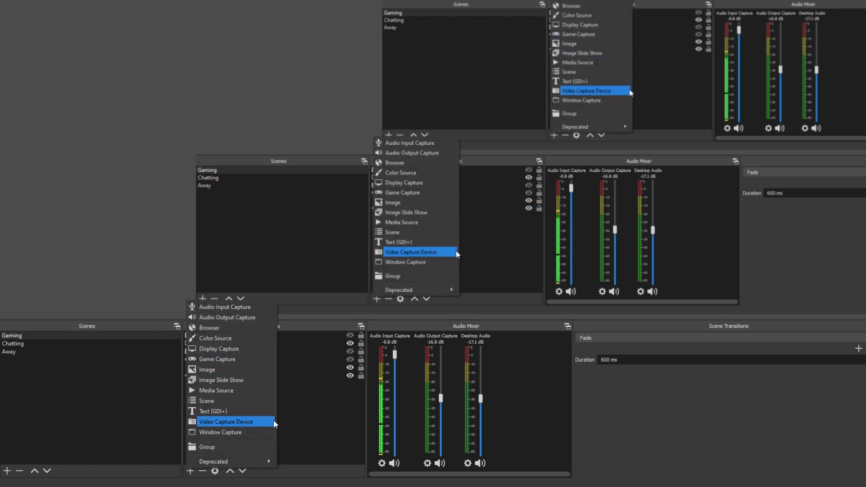
{"action": "left_click", "coordinate": [226, 422]}
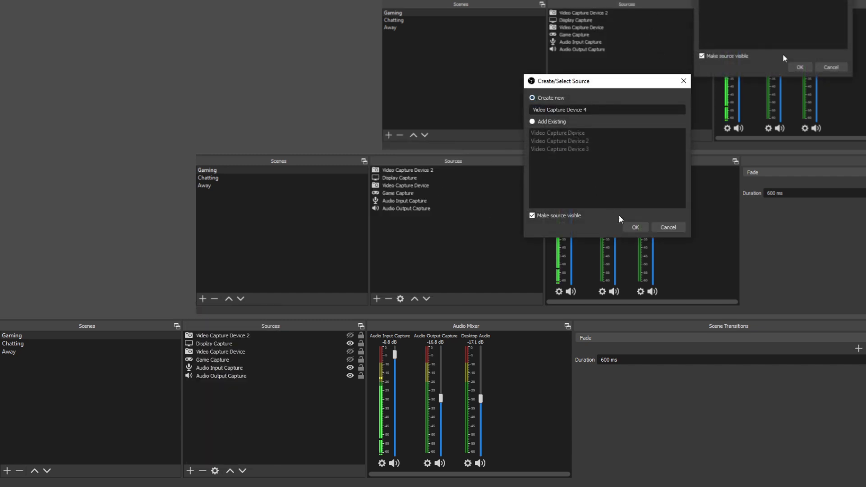
{"action": "left_click", "coordinate": [643, 225]}
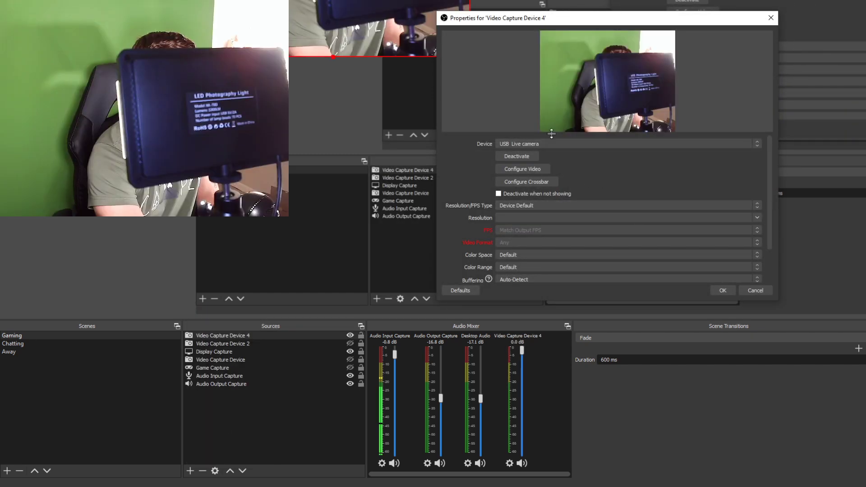
{"action": "left_click", "coordinate": [542, 143]}
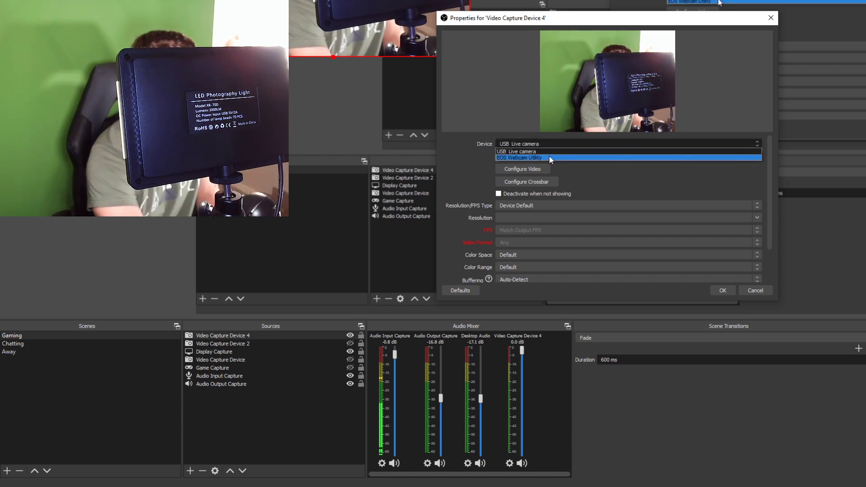
{"action": "left_click", "coordinate": [549, 158]}
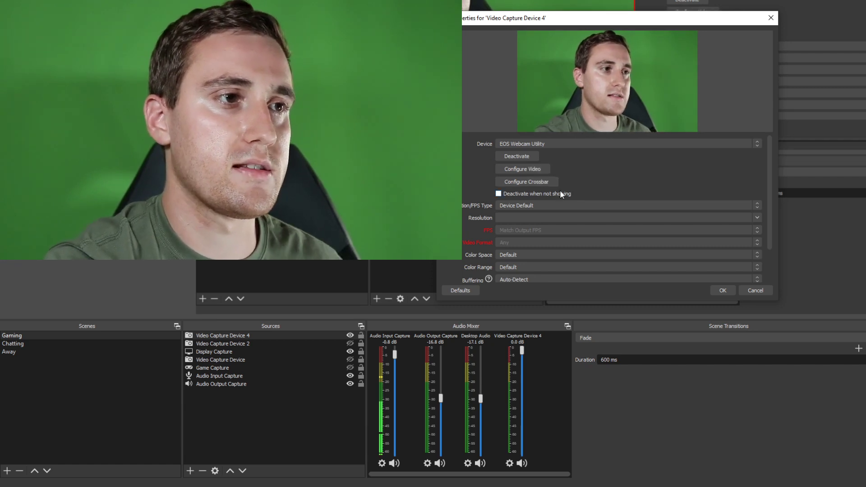
{"action": "left_click", "coordinate": [722, 290]}
{"action": "left_click_drag", "start_coordinate": [541, 64], "coordinate": [648, 184]}
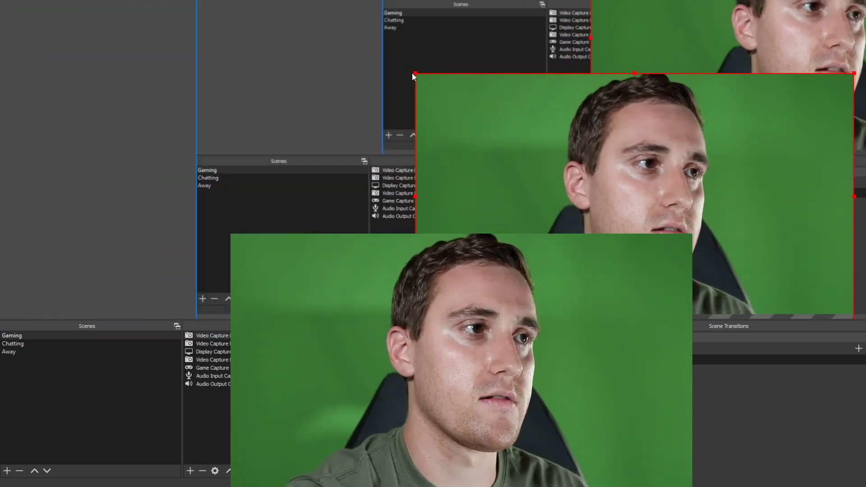
{"action": "left_click_drag", "start_coordinate": [413, 73], "coordinate": [797, 191]}
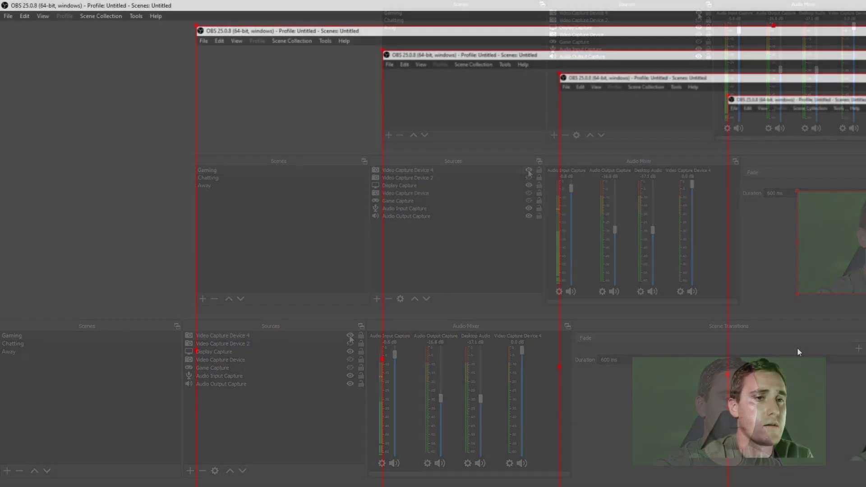
- Open OBS Settings from the File menu and move the window up-left
{"action": "left_click", "coordinate": [8, 17]}
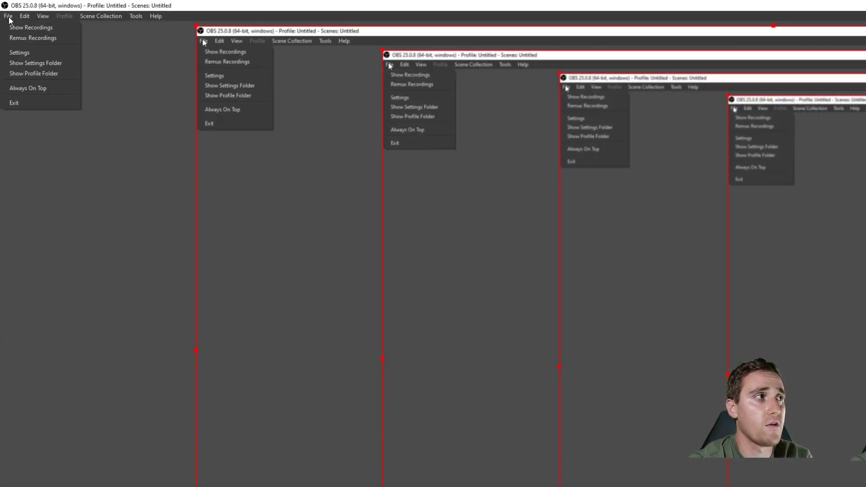
{"action": "left_click", "coordinate": [19, 53]}
{"action": "left_click_drag", "start_coordinate": [457, 158], "coordinate": [306, 74]}
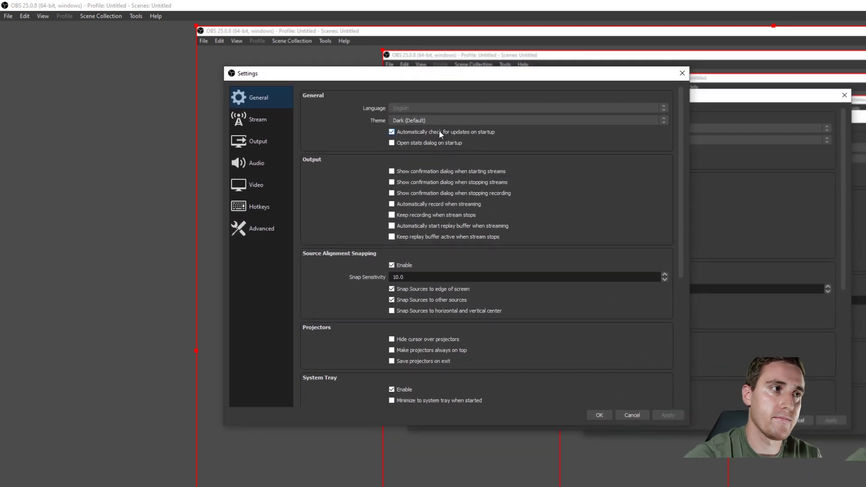
{"action": "scroll", "coordinate": [369, 150], "scroll_direction": "down", "scroll_amount": 2}
{"action": "scroll", "coordinate": [369, 150], "scroll_direction": "up", "scroll_amount": 2}
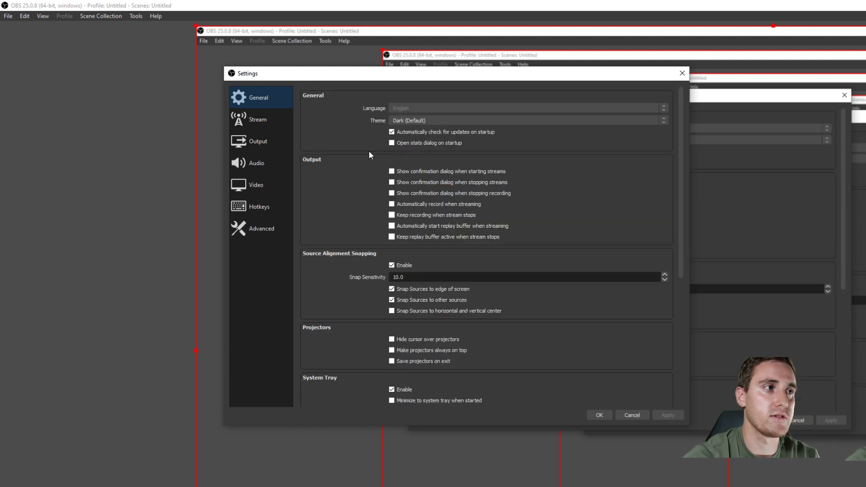
- Try the System theme, then return the theme to Dark (Default)
{"action": "left_click", "coordinate": [421, 117]}
{"action": "left_click", "coordinate": [419, 147]}
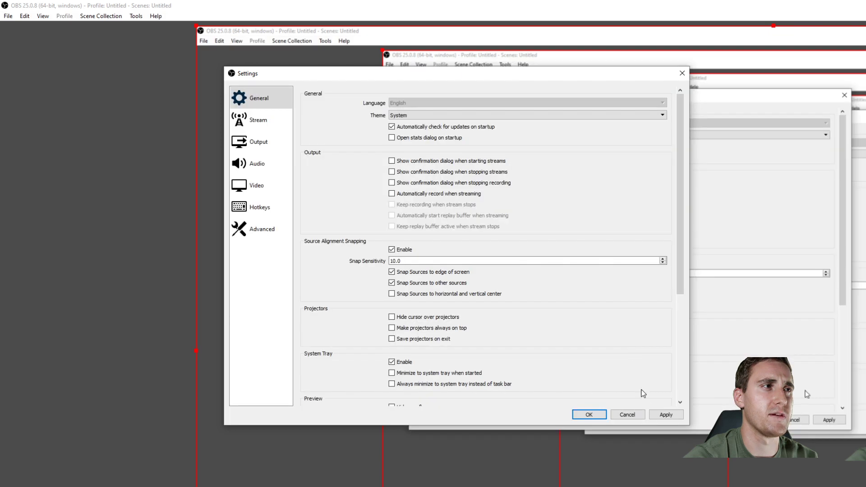
{"action": "left_click", "coordinate": [435, 114]}
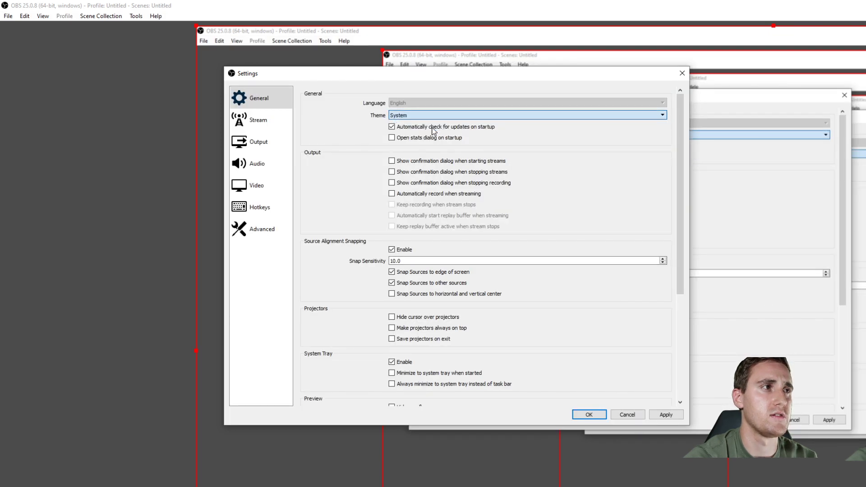
{"action": "scroll", "coordinate": [404, 143], "scroll_direction": "down", "scroll_amount": 8}
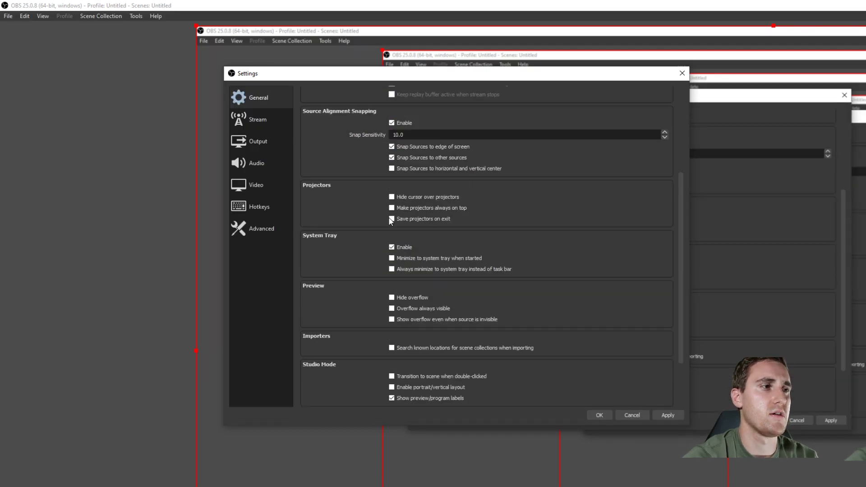
{"action": "scroll", "coordinate": [400, 335], "scroll_direction": "up", "scroll_amount": 8}
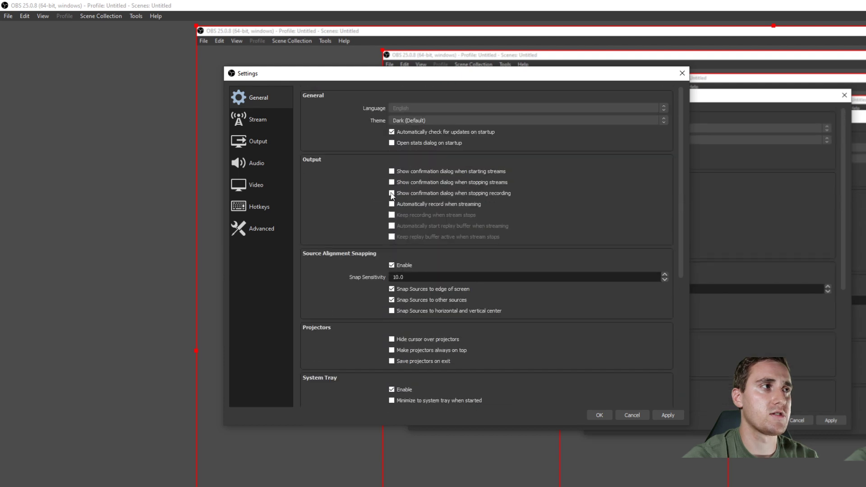
{"action": "left_click", "coordinate": [266, 128]}
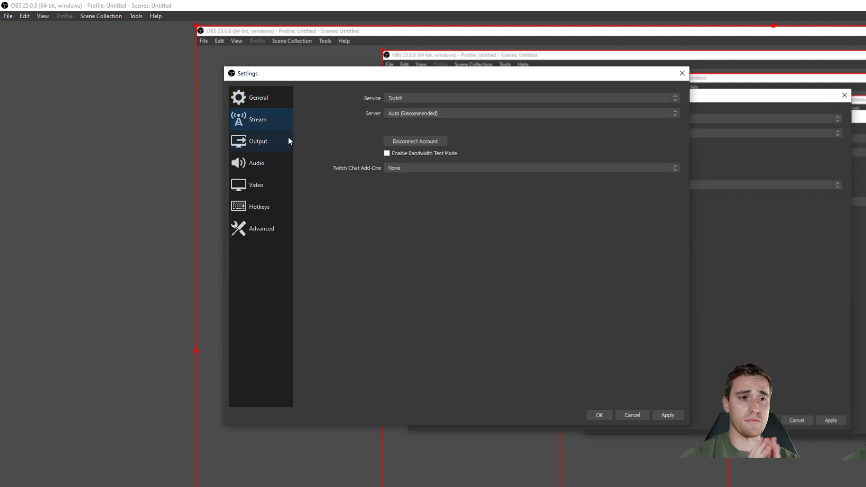
- Keep Twitch as the streaming service with the Auto (Recommended) server
{"action": "left_click", "coordinate": [421, 99]}
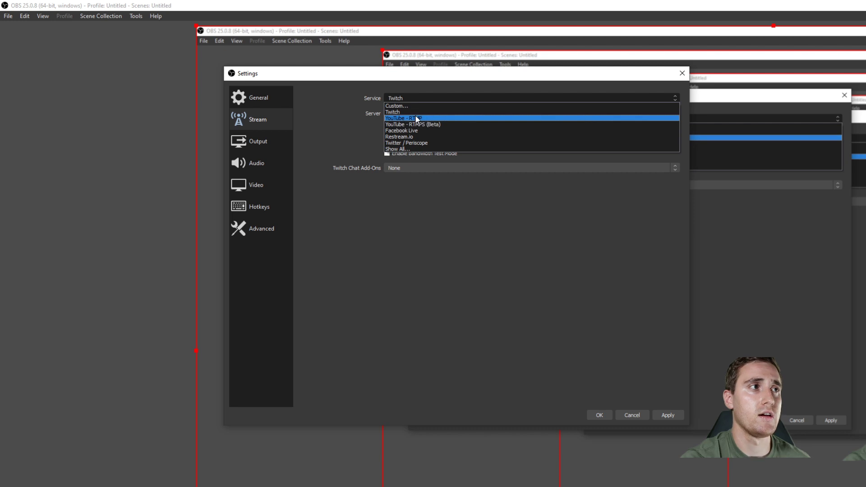
{"action": "left_click", "coordinate": [432, 98]}
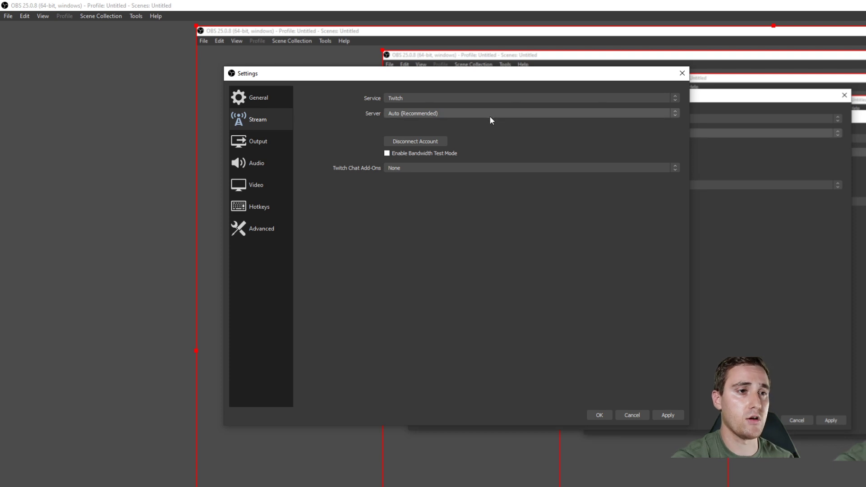
{"action": "left_click", "coordinate": [288, 140]}
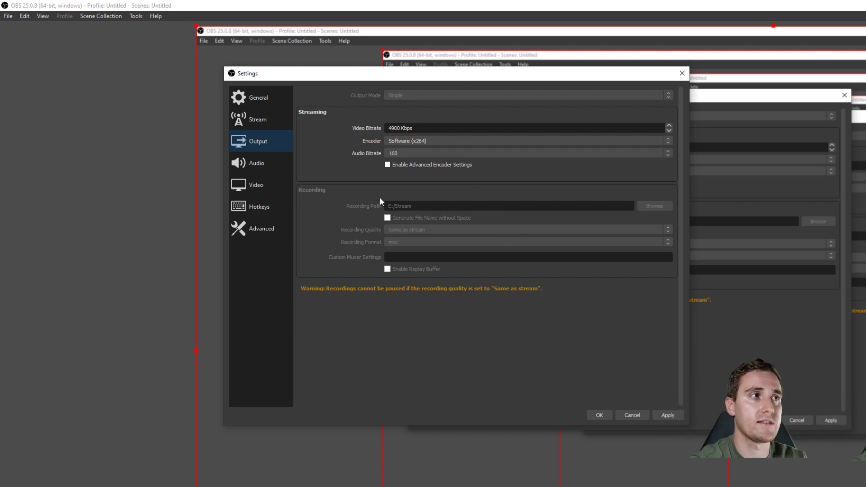
- Review the Audio settings, with Desktop Audio on Headphones (High Definition Audio Device)
{"action": "left_click", "coordinate": [281, 164]}
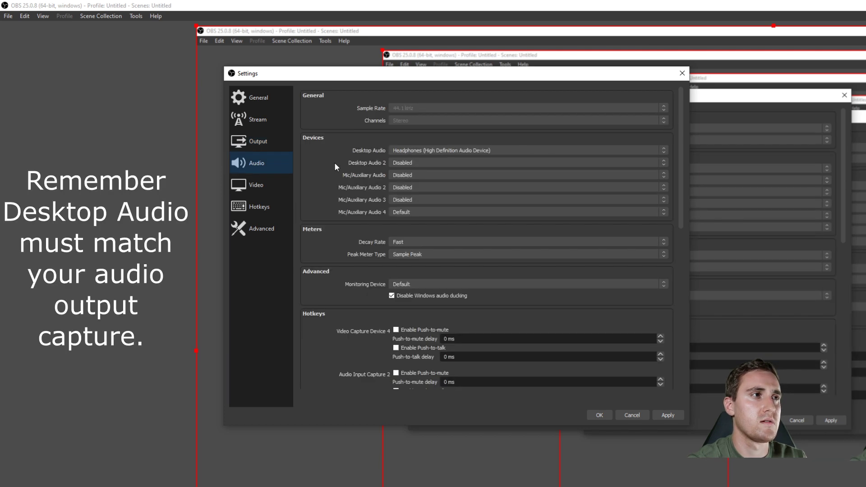
{"action": "scroll", "coordinate": [337, 164], "scroll_direction": "down", "scroll_amount": 1}
{"action": "scroll", "coordinate": [336, 163], "scroll_direction": "up", "scroll_amount": 1}
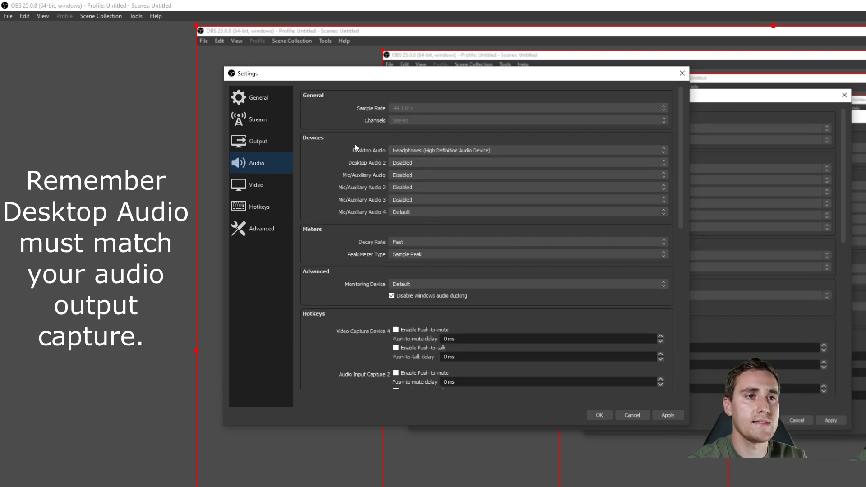
{"action": "scroll", "coordinate": [367, 159], "scroll_direction": "down", "scroll_amount": 5}
{"action": "scroll", "coordinate": [375, 227], "scroll_direction": "up", "scroll_amount": 5}
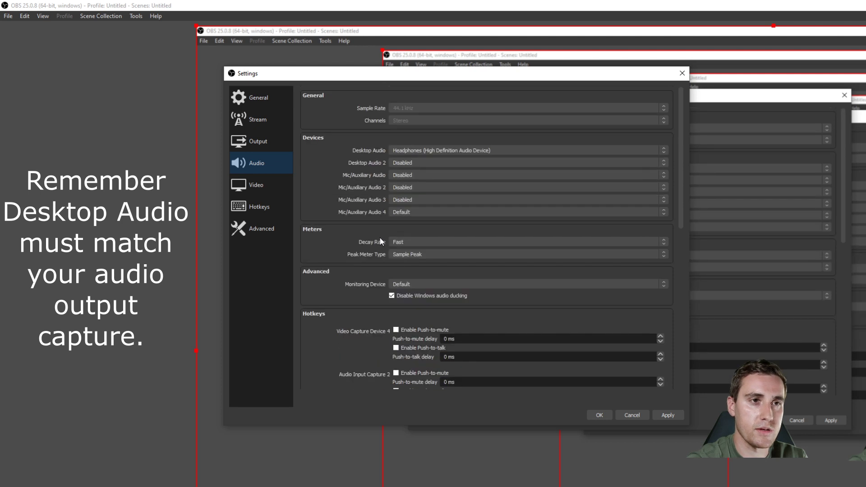
- Review the Video, Hotkeys and Advanced settings pages, with Automatically Reconnect enabled
{"action": "left_click", "coordinate": [274, 190]}
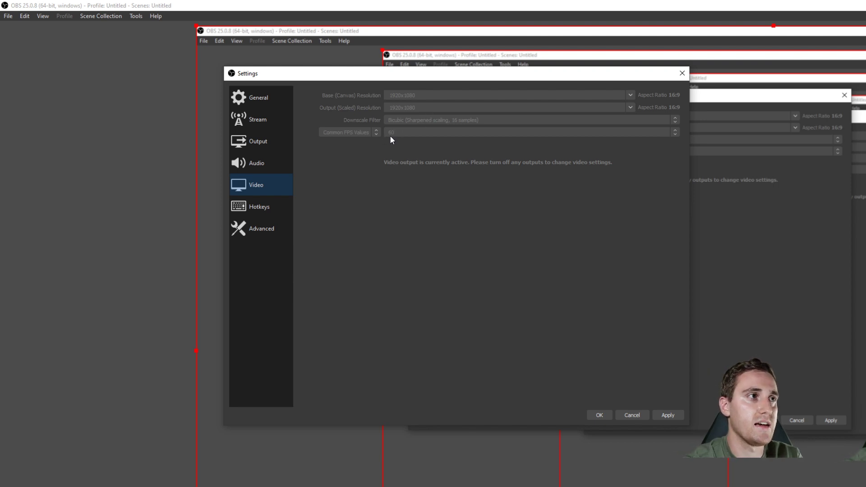
{"action": "left_click", "coordinate": [275, 231]}
{"action": "left_click", "coordinate": [273, 207]}
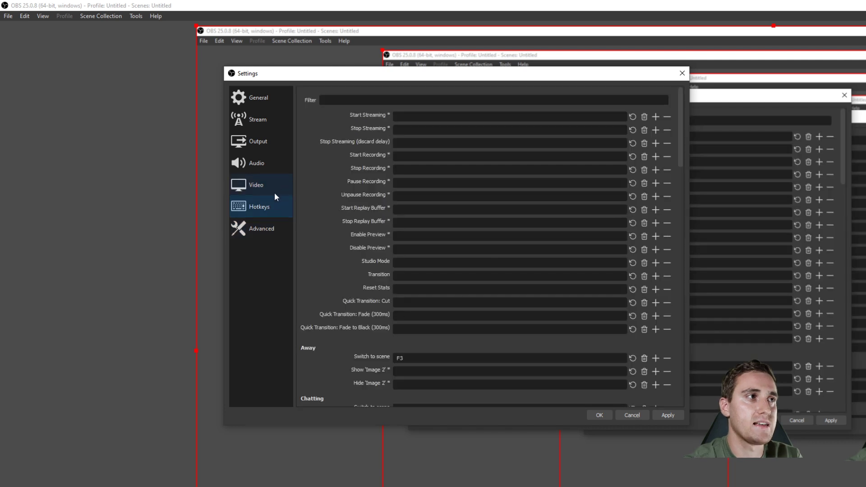
{"action": "left_click", "coordinate": [255, 231]}
{"action": "scroll", "coordinate": [321, 153], "scroll_direction": "down", "scroll_amount": 3}
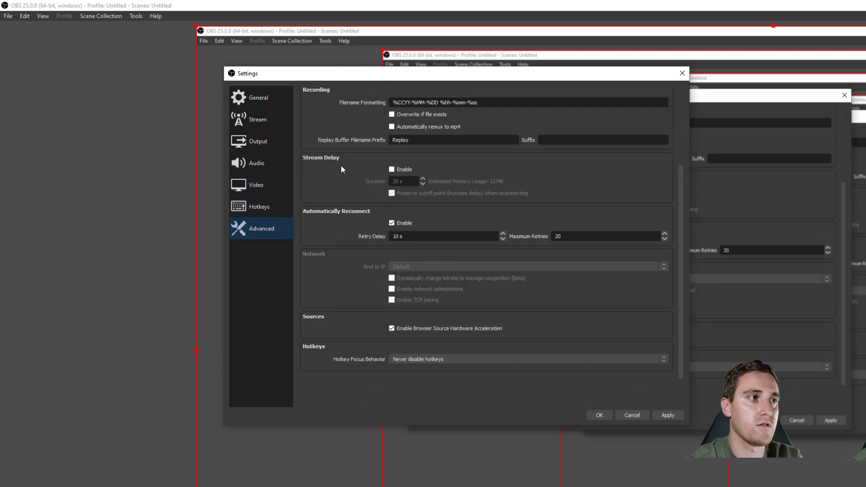
{"action": "scroll", "coordinate": [340, 164], "scroll_direction": "up", "scroll_amount": 3}
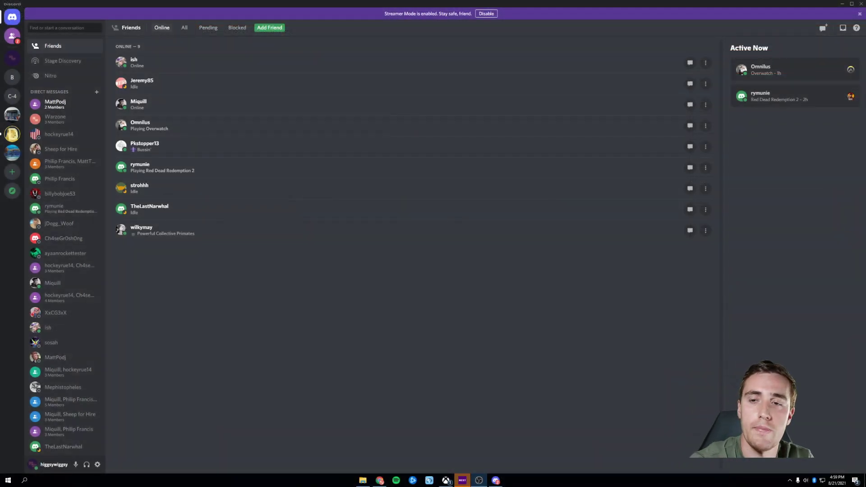
- In Discord's Voice & Video settings, keep the Output Device on Headphones
{"action": "left_click", "coordinate": [97, 465]}
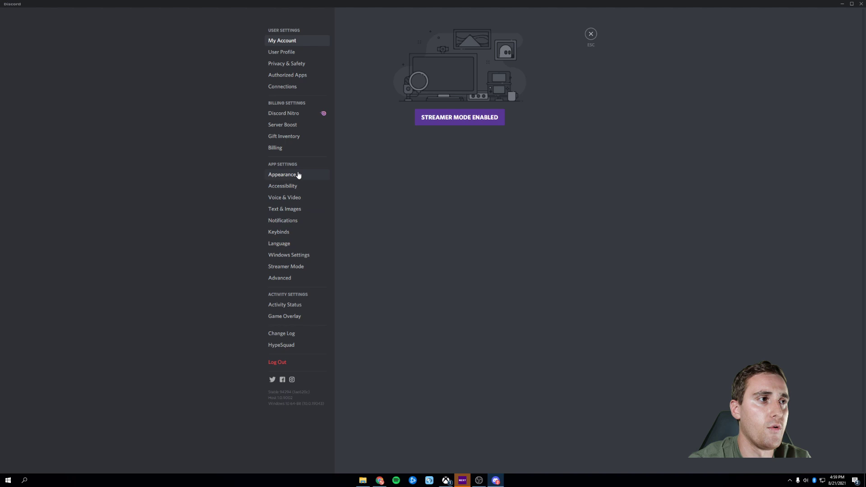
{"action": "left_click", "coordinate": [298, 201]}
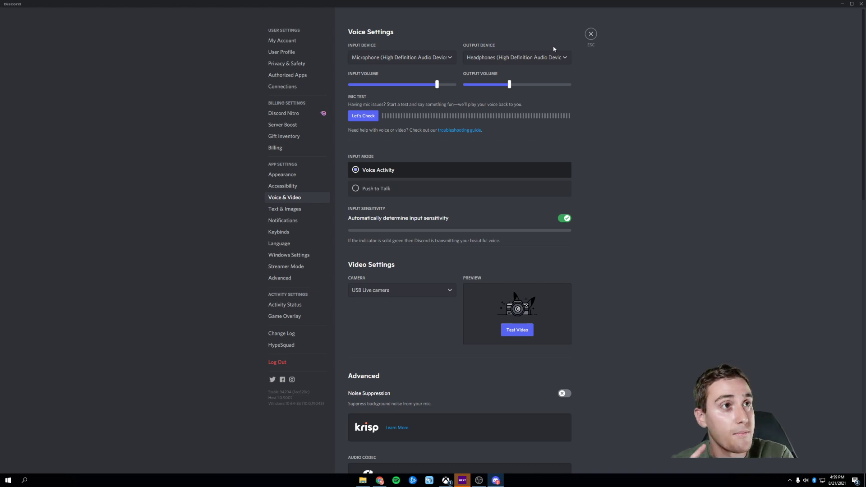
{"action": "left_click", "coordinate": [556, 57]}
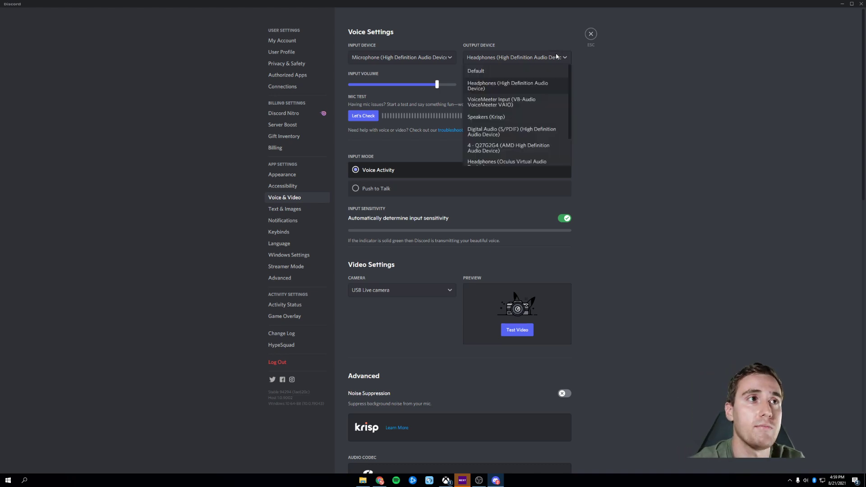
{"action": "left_click", "coordinate": [618, 69]}
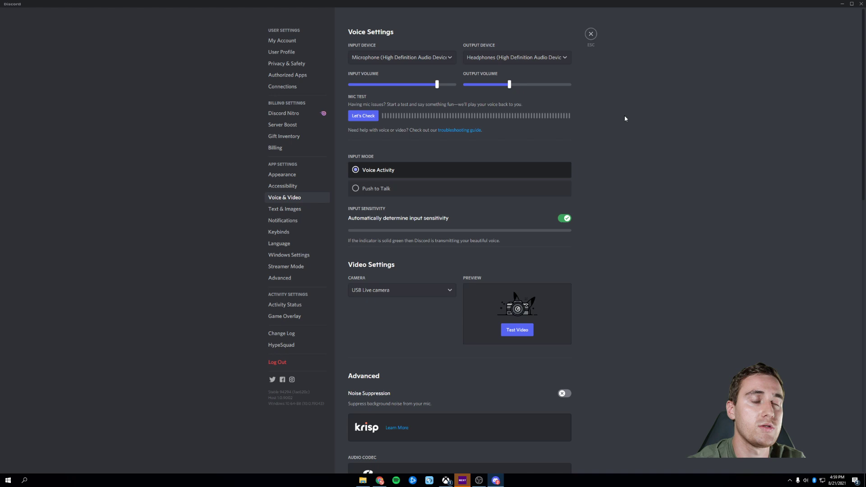